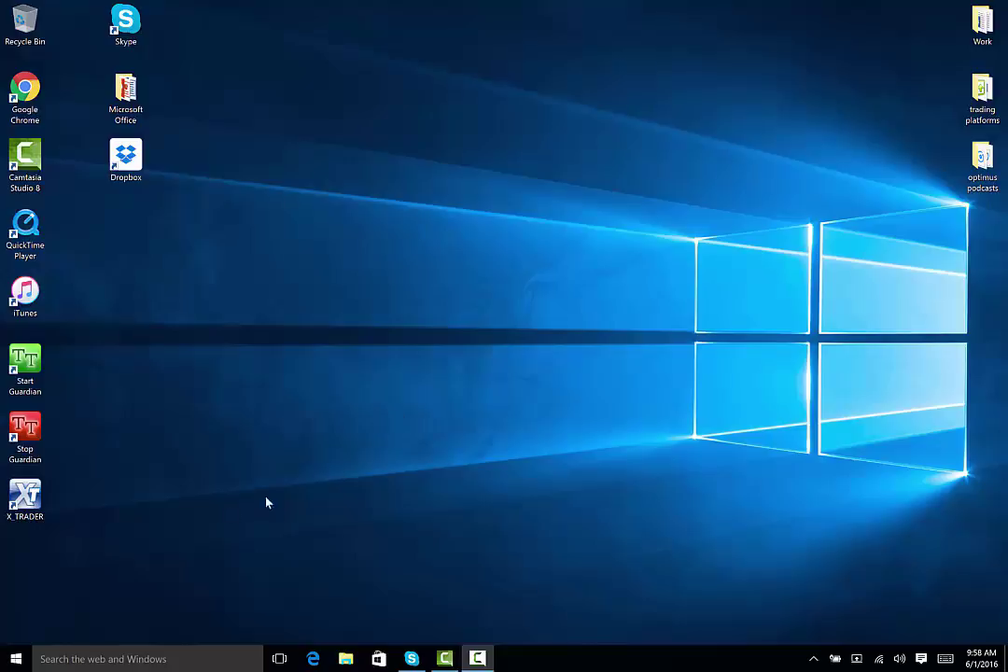
Launch Guardian from its desktop shortcut and bring up its window from the hidden tray icons
{"action": "left_click_drag", "start_coordinate": [54, 521], "coordinate": [58, 544]}
{"action": "double_click", "coordinate": [28, 359]}
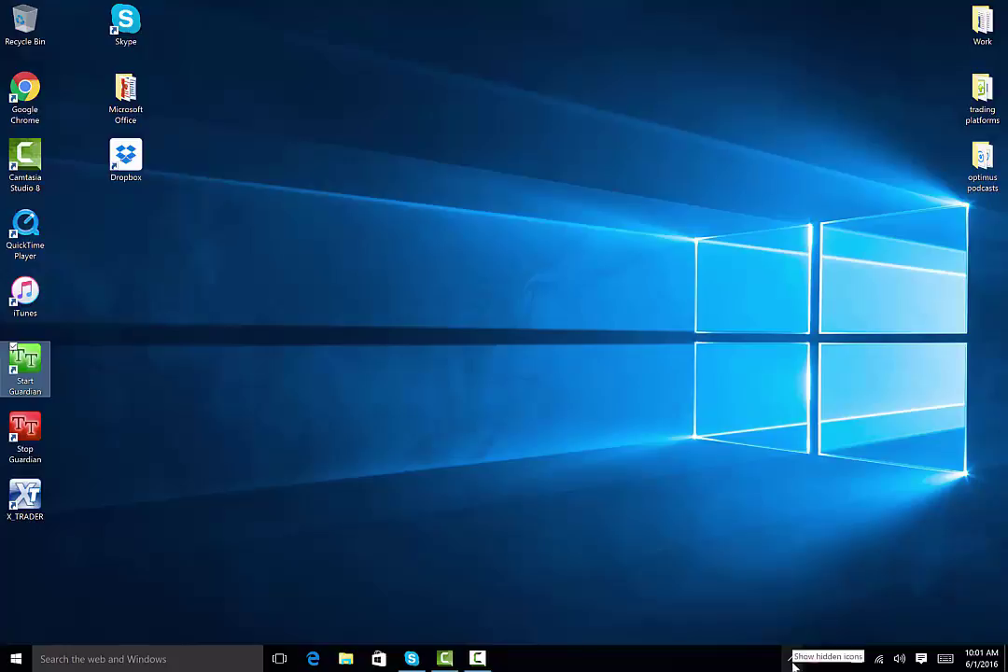
{"action": "left_click", "coordinate": [793, 660]}
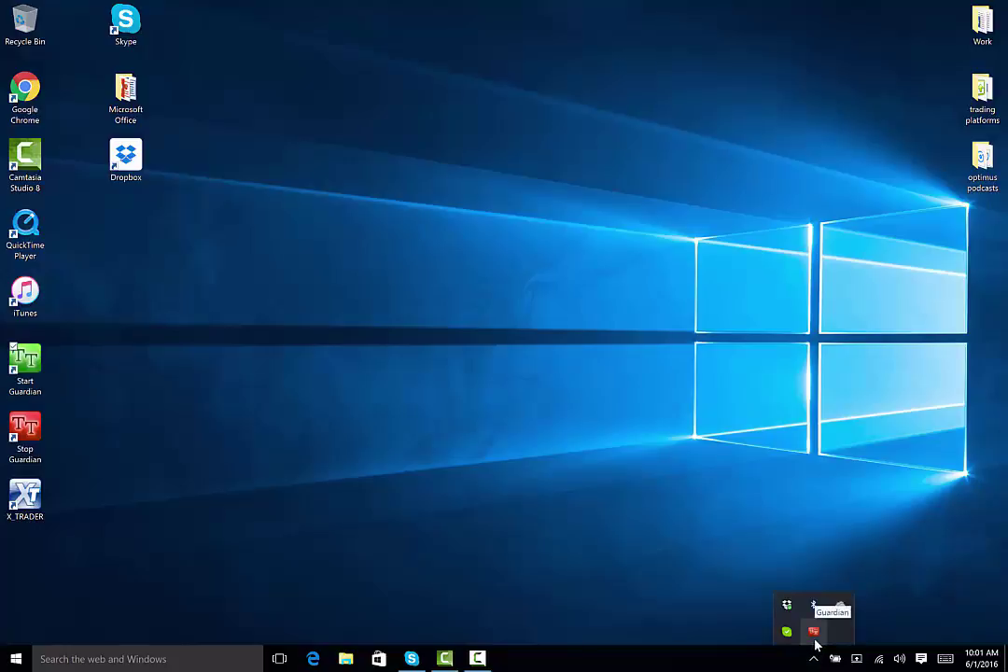
{"action": "left_click", "coordinate": [815, 640]}
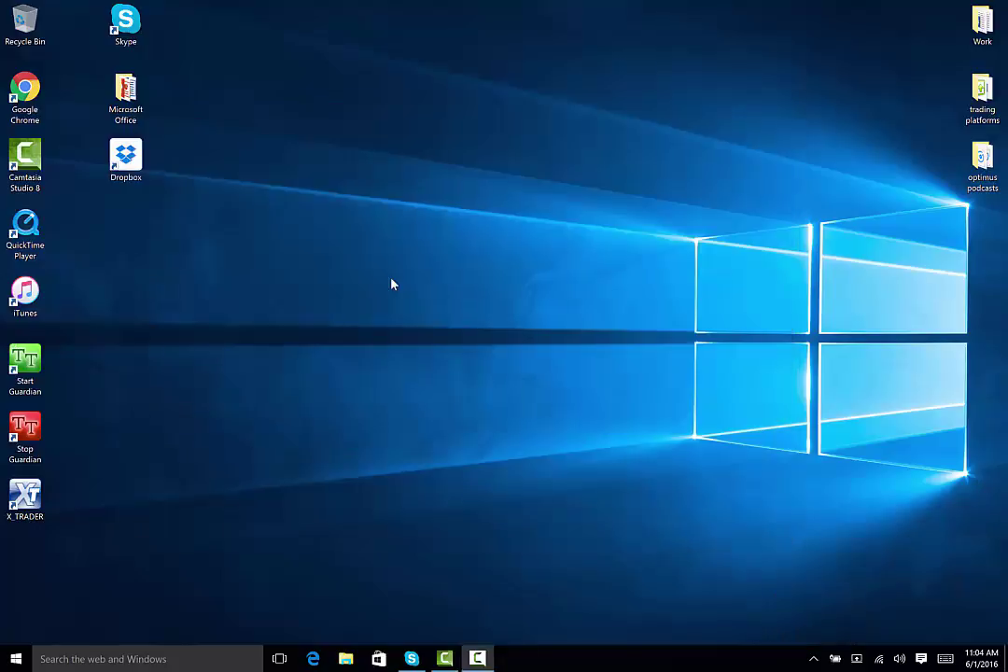
{"action": "left_click", "coordinate": [813, 660]}
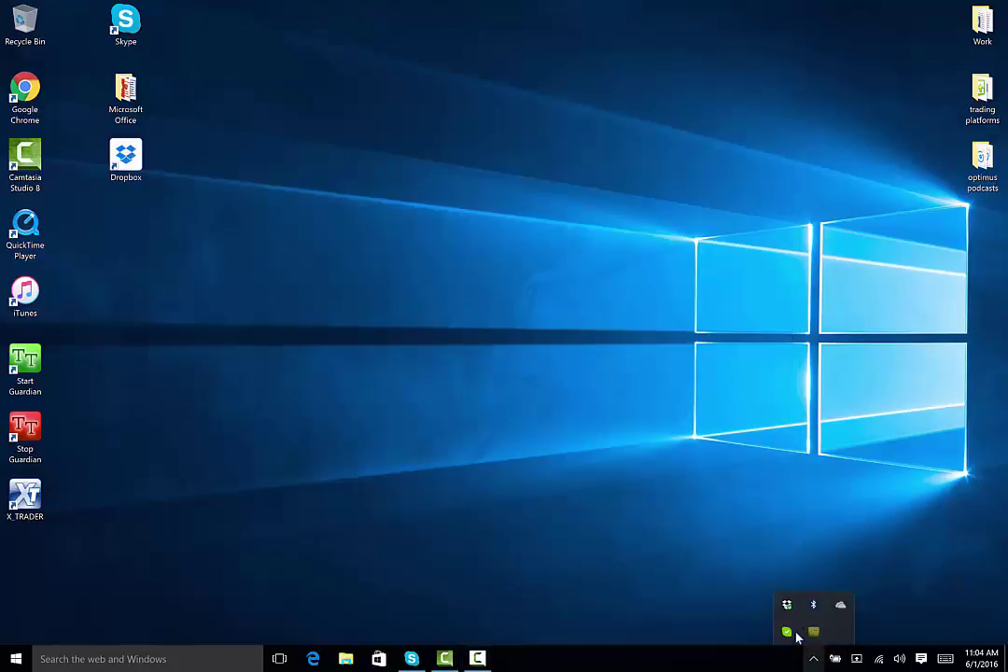
Bring up the Guardian Simulation – Proxy window from the tray and show its Config menu
{"action": "left_click", "coordinate": [814, 634]}
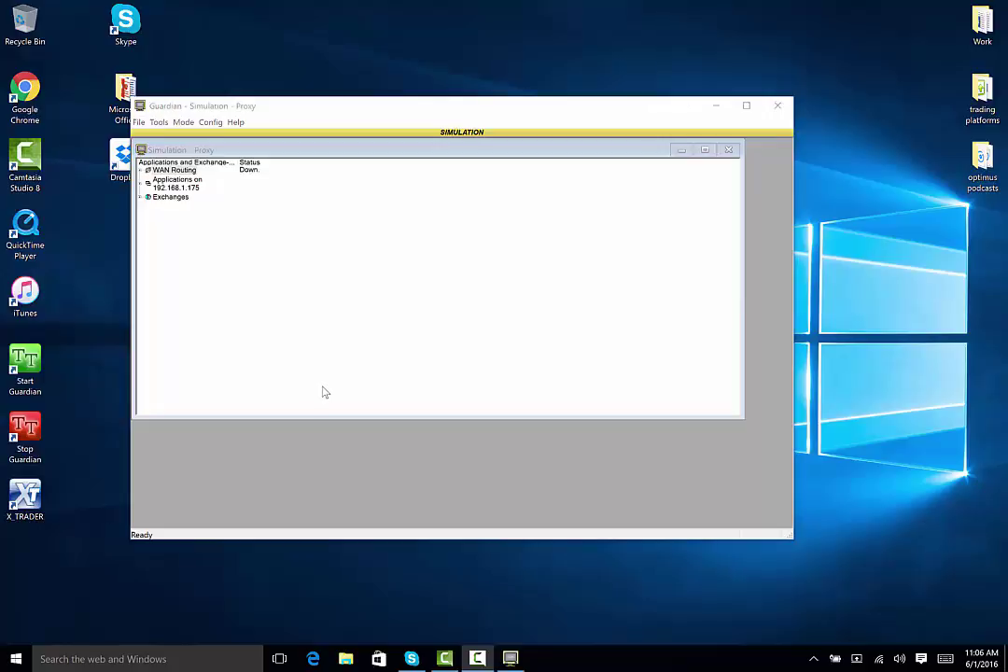
{"action": "left_click", "coordinate": [308, 339]}
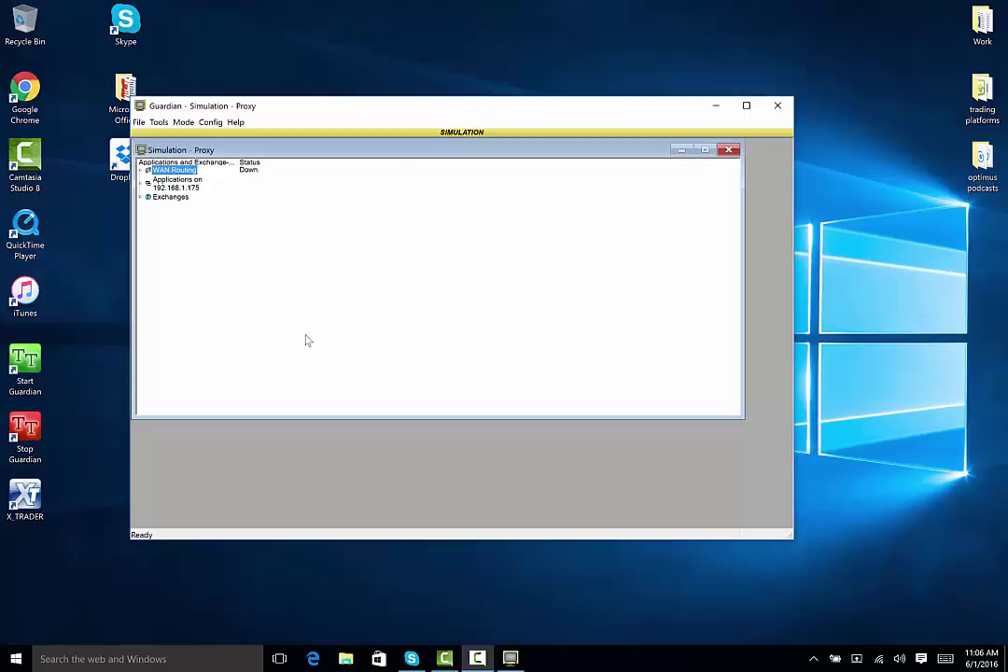
{"action": "left_click", "coordinate": [210, 122]}
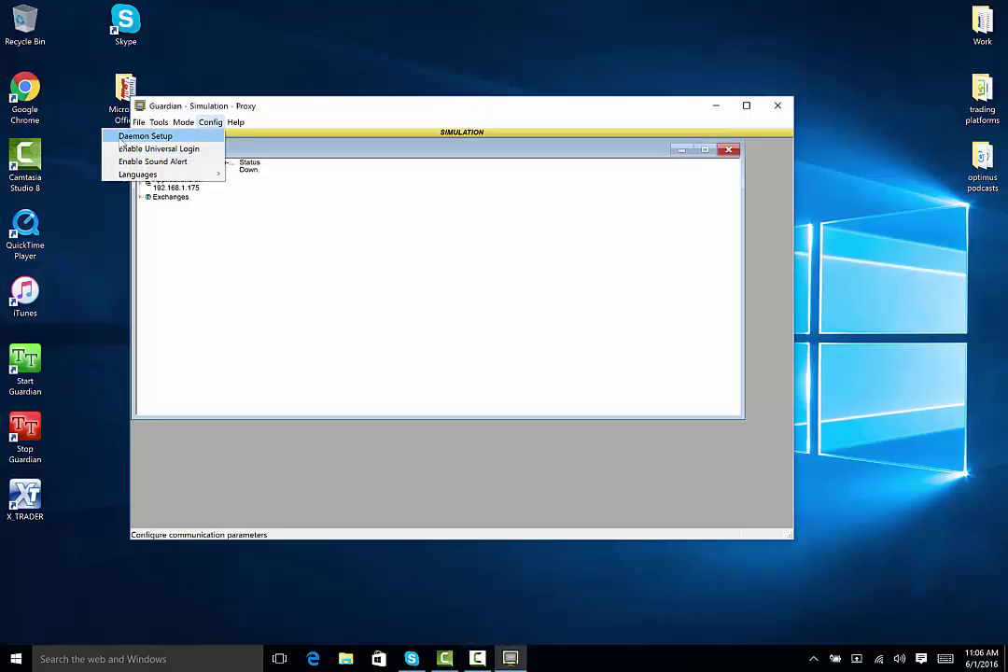
{"action": "left_click", "coordinate": [149, 138]}
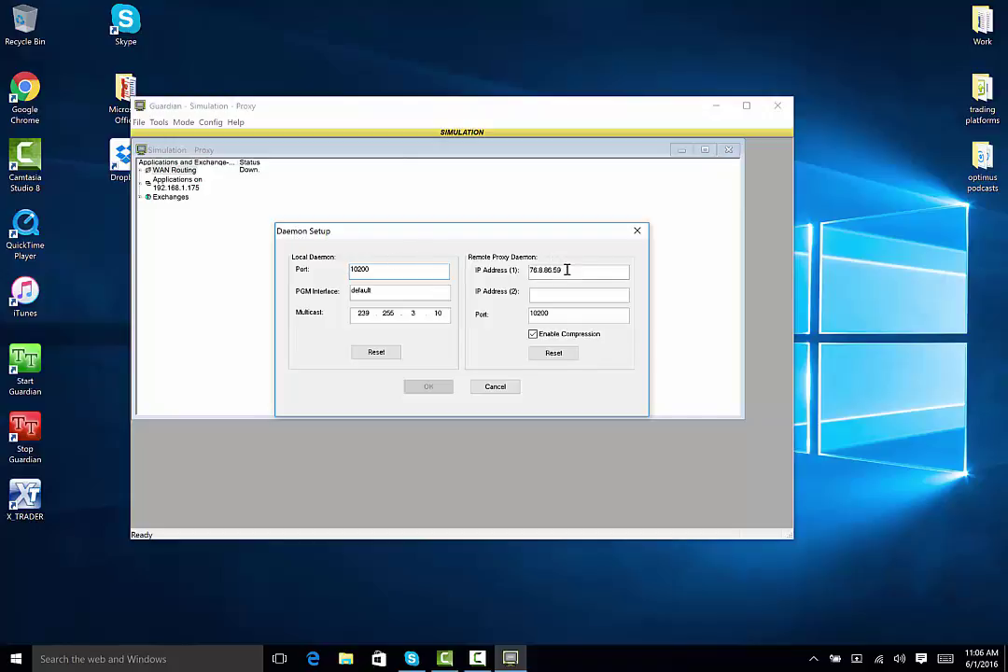
{"action": "left_click_drag", "start_coordinate": [566, 270], "coordinate": [526, 273]}
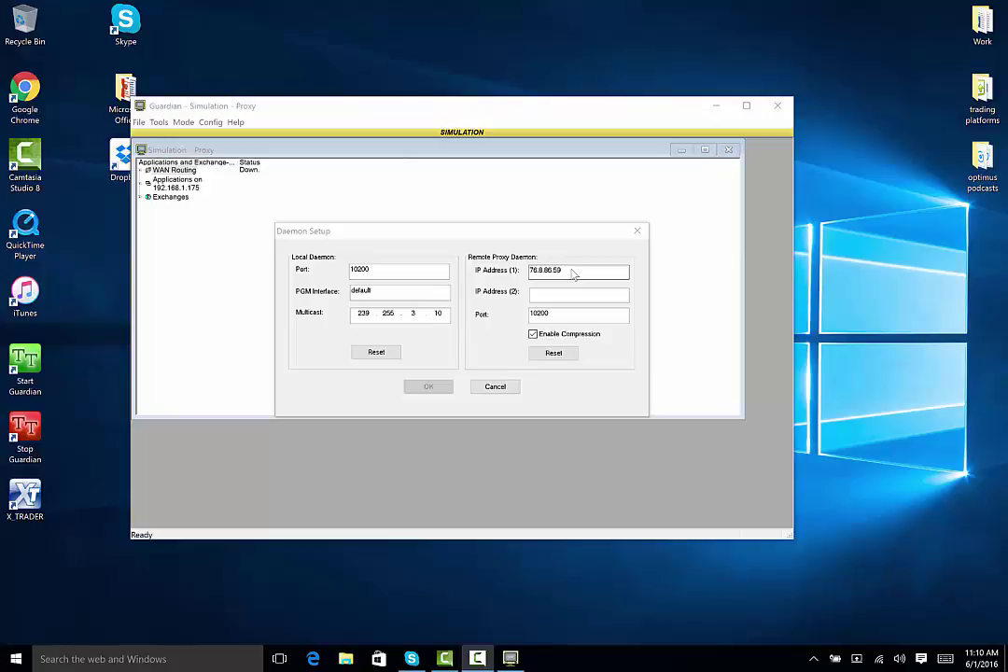
{"action": "left_click", "coordinate": [573, 271]}
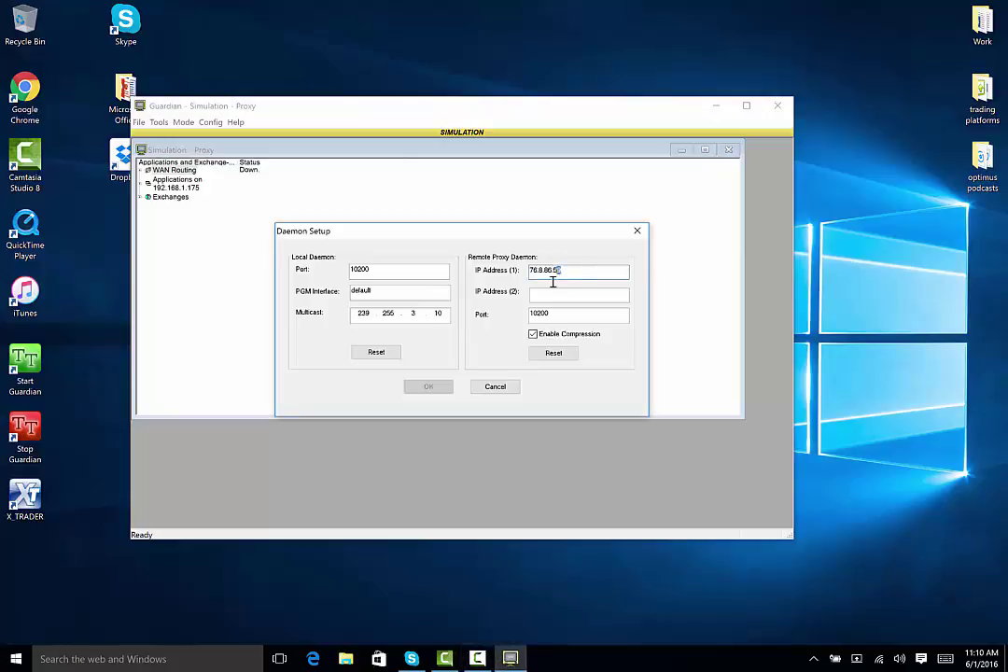
{"action": "left_click_drag", "start_coordinate": [560, 271], "coordinate": [529, 270]}
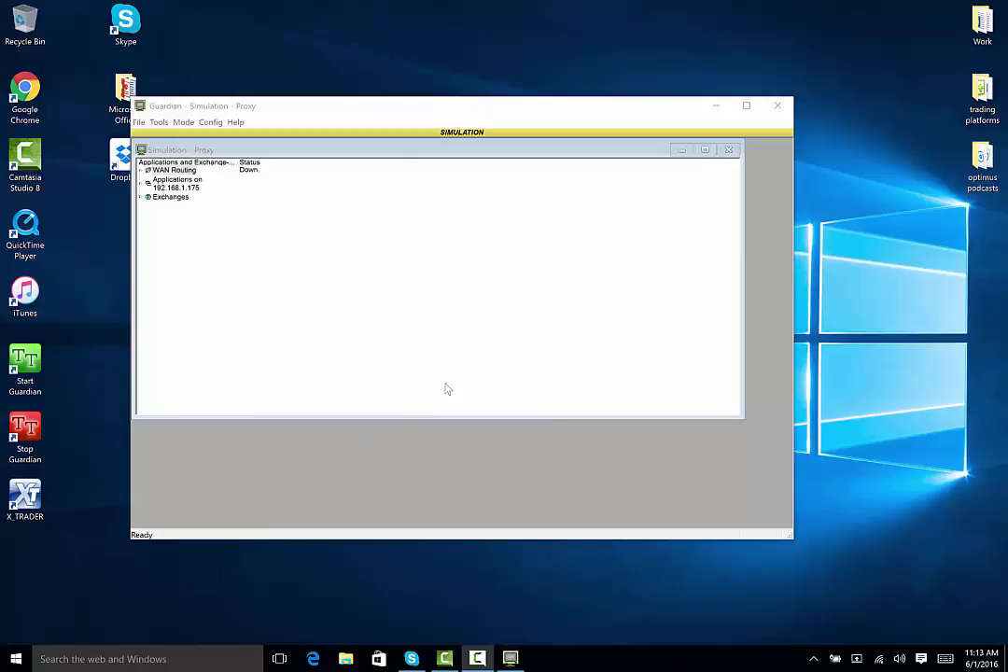
Close Guardian and log in to X_TRADER Pro in Simulation mode
{"action": "left_click", "coordinate": [778, 105]}
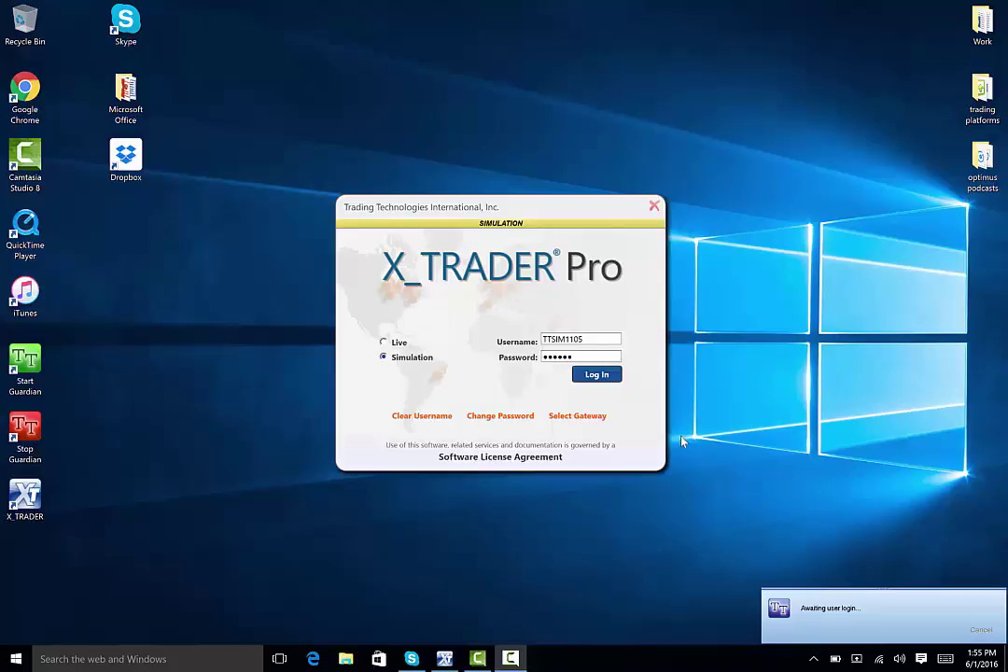
{"action": "left_click", "coordinate": [606, 378]}
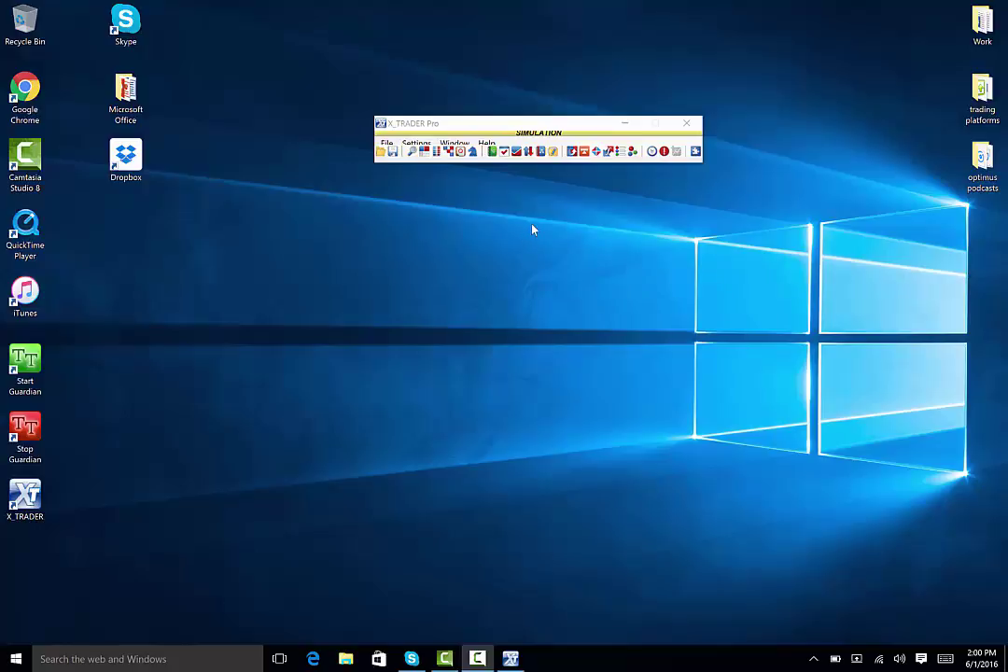
In Market Explorer, add ES to Selected Instruments and pick MD Trader as the window type
{"action": "left_click", "coordinate": [411, 151]}
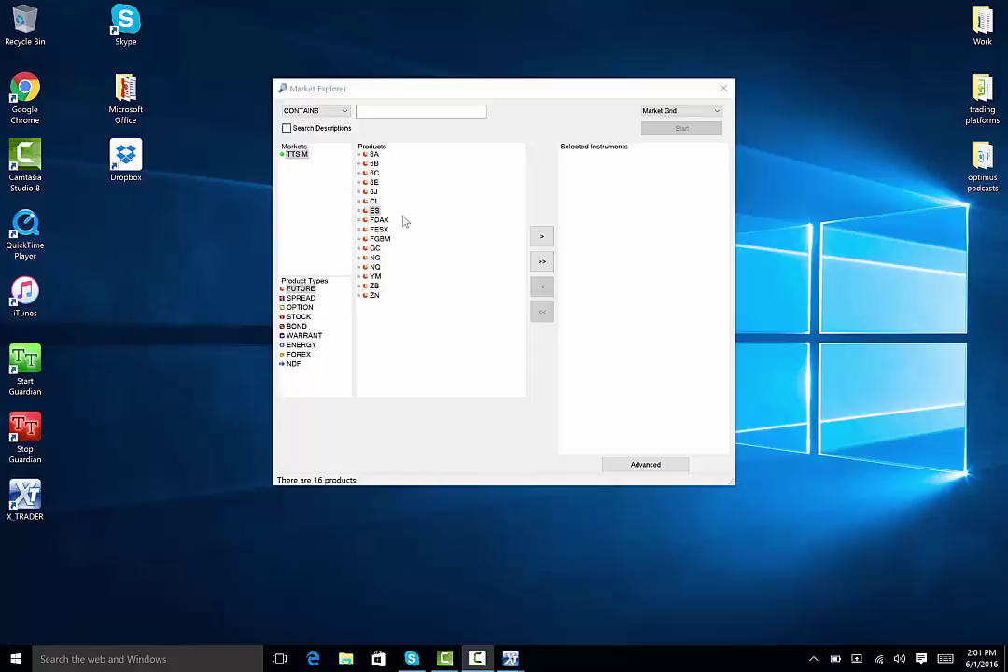
{"action": "left_click", "coordinate": [361, 211]}
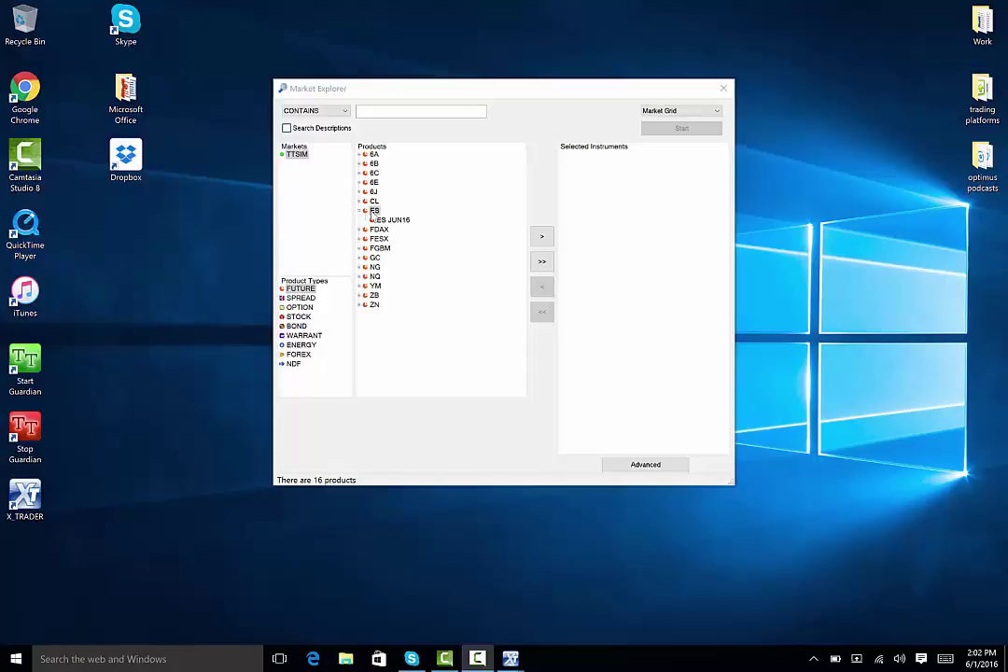
{"action": "left_click", "coordinate": [373, 210]}
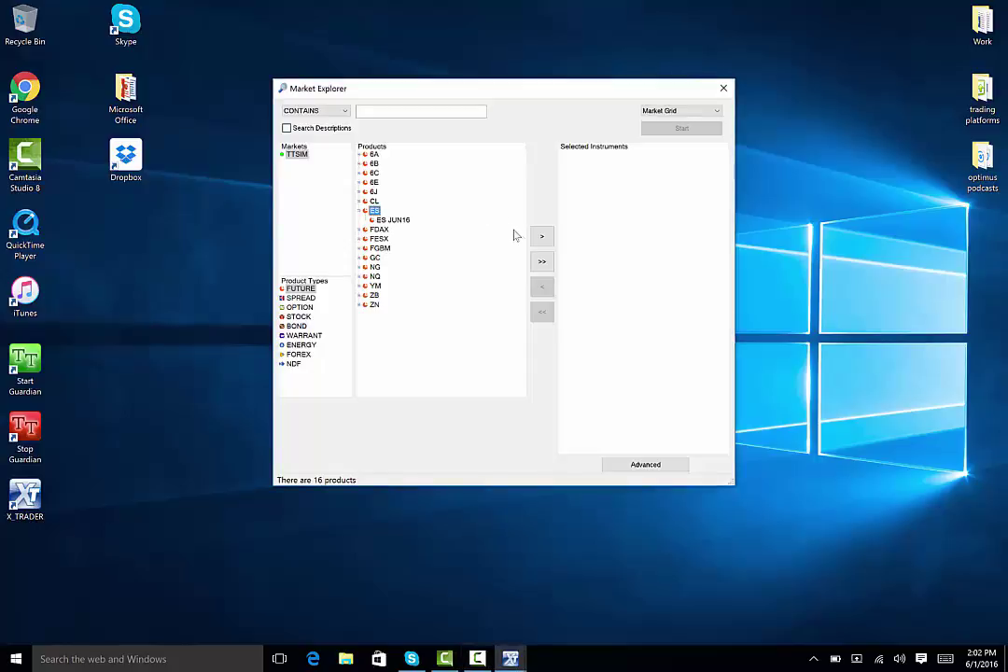
{"action": "left_click", "coordinate": [540, 235]}
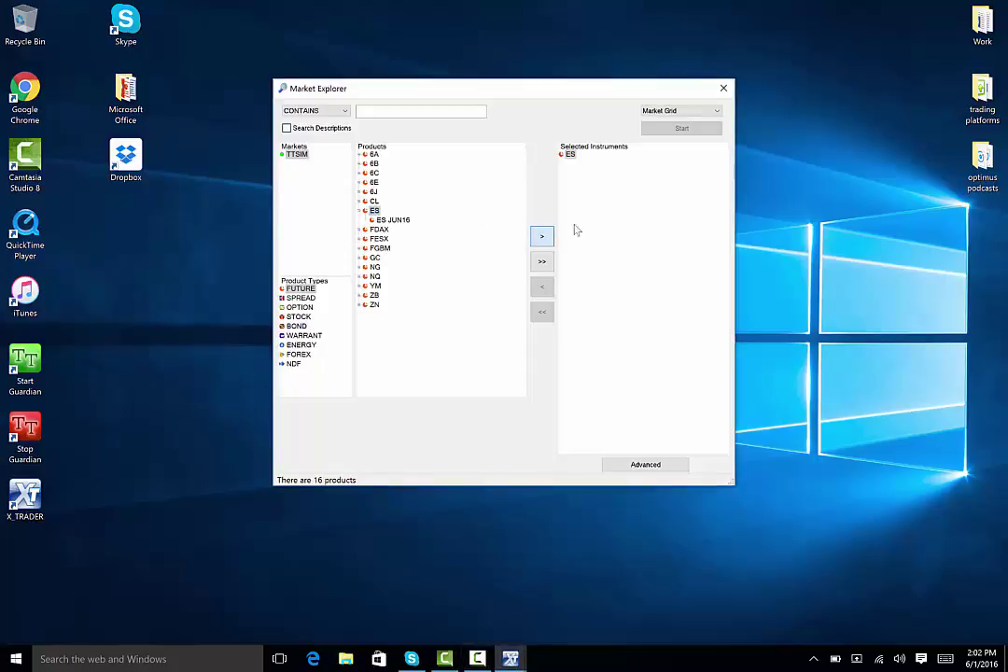
{"action": "left_click", "coordinate": [668, 111]}
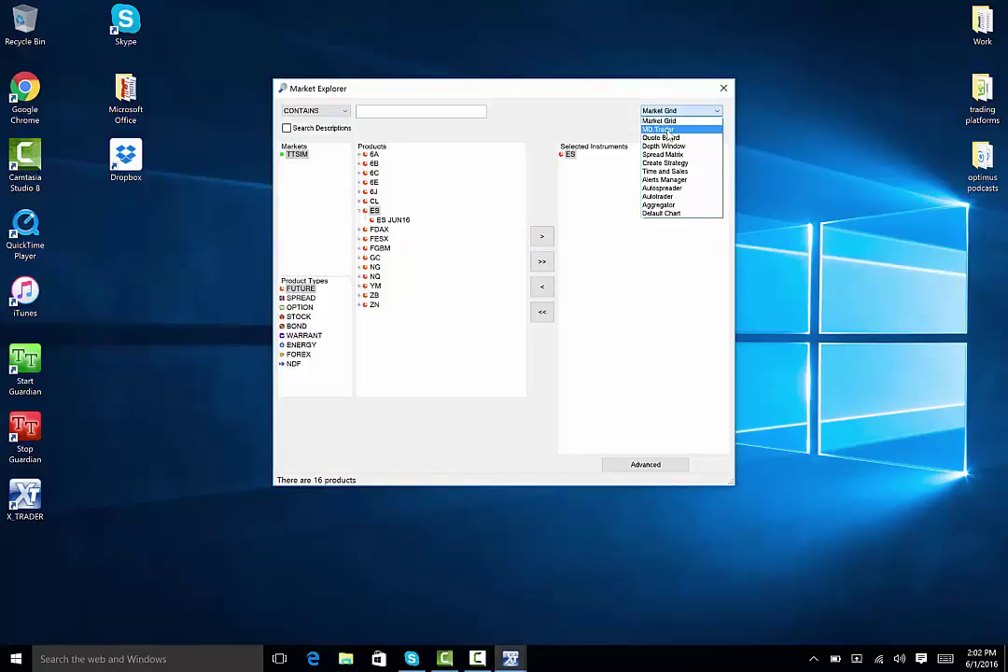
{"action": "left_click", "coordinate": [663, 129]}
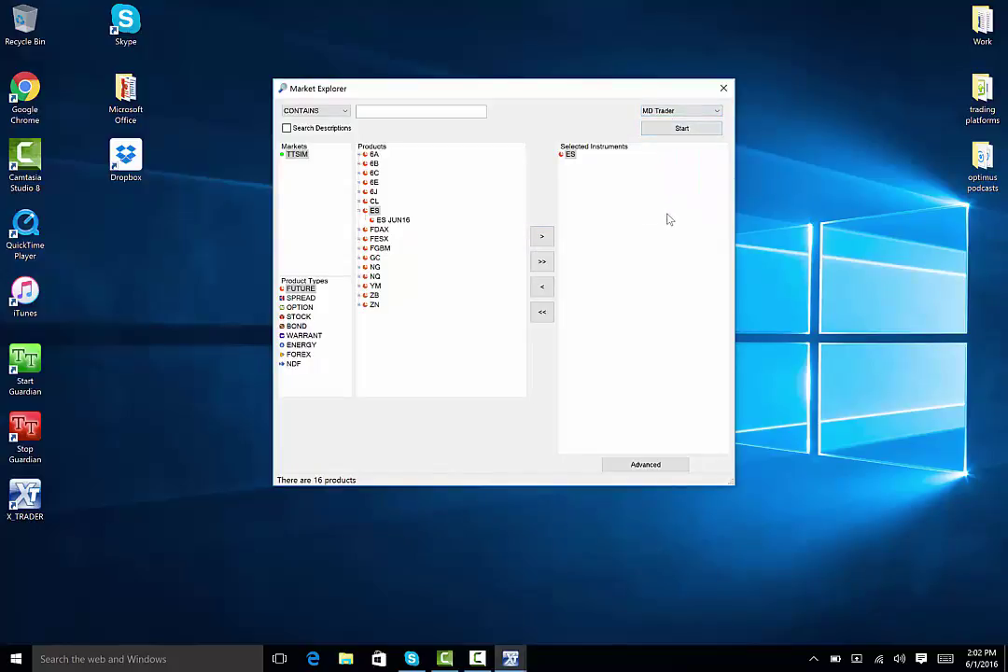
Launch the ES MD Trader ladder and set its maximum order quantity to 20, accepting the order types
{"action": "left_click", "coordinate": [681, 131]}
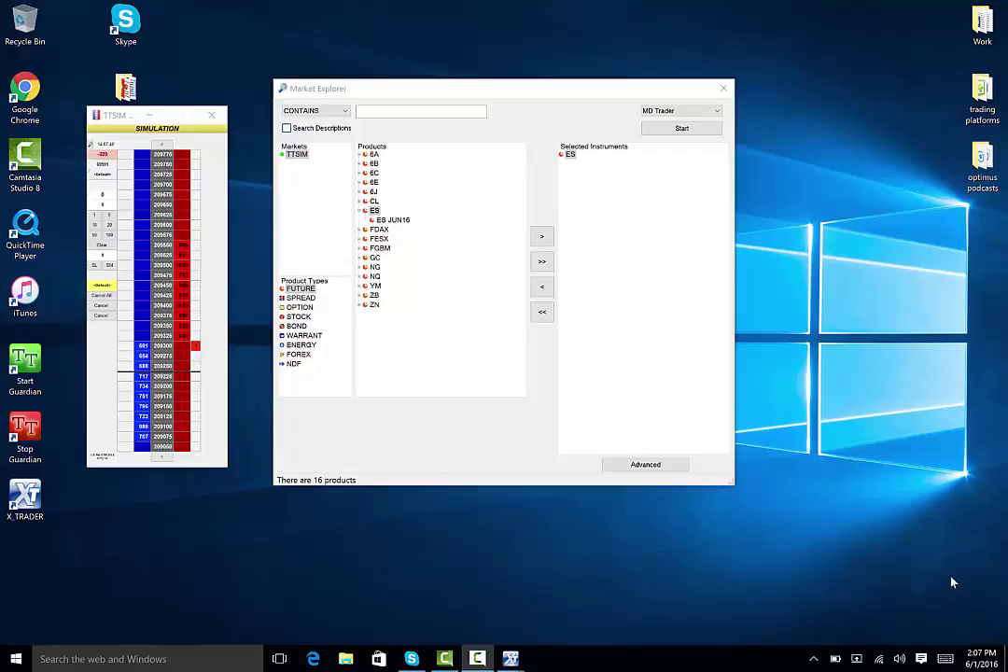
{"action": "right_click", "coordinate": [208, 309]}
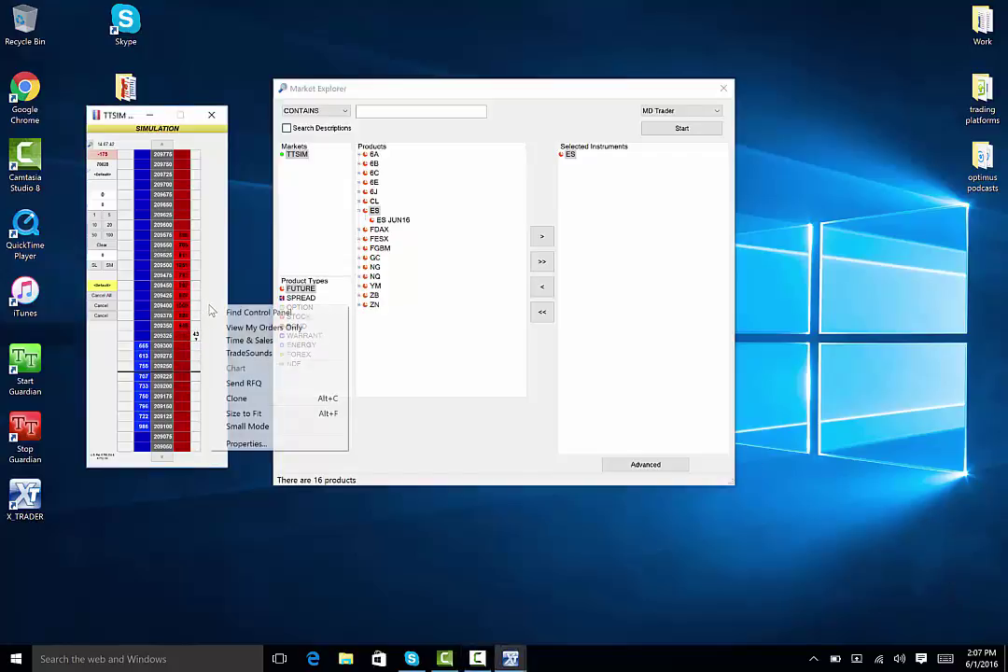
{"action": "left_click", "coordinate": [247, 445]}
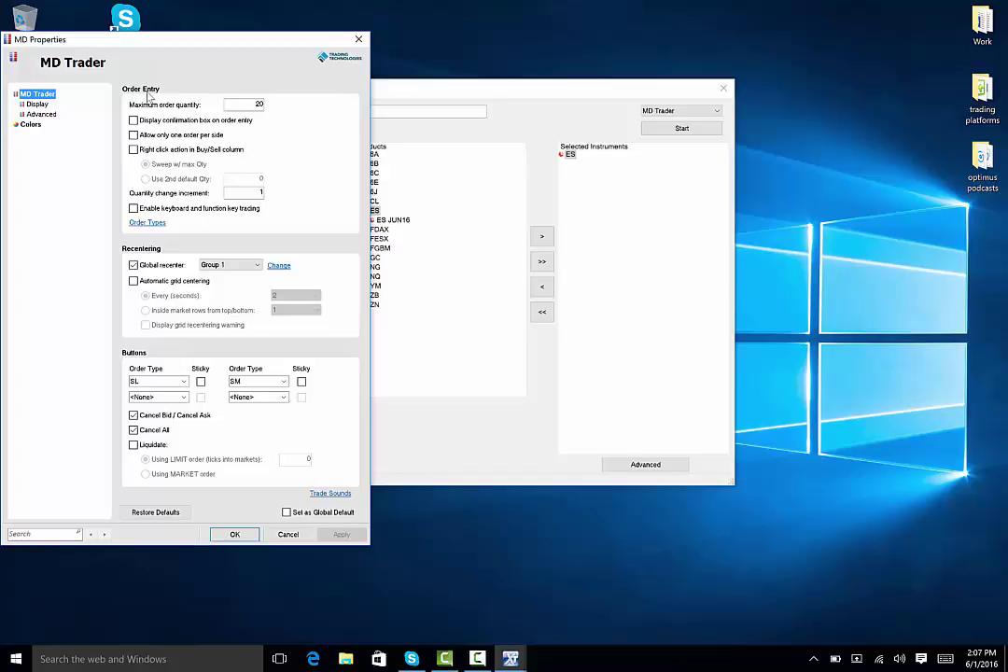
{"action": "left_click", "coordinate": [529, 324]}
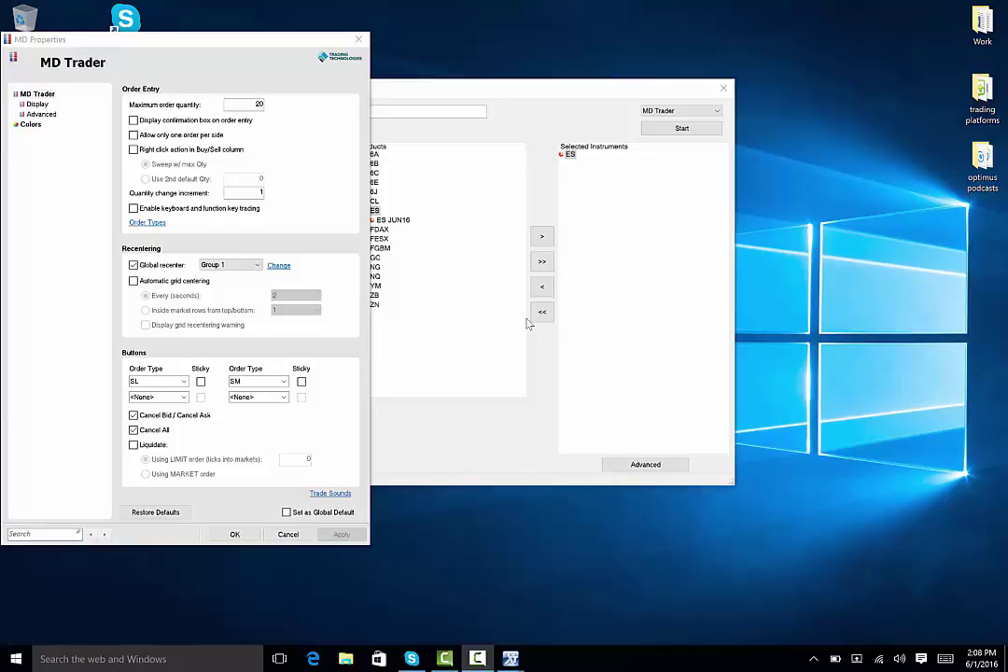
{"action": "left_click", "coordinate": [254, 103]}
{"action": "left_click", "coordinate": [148, 224]}
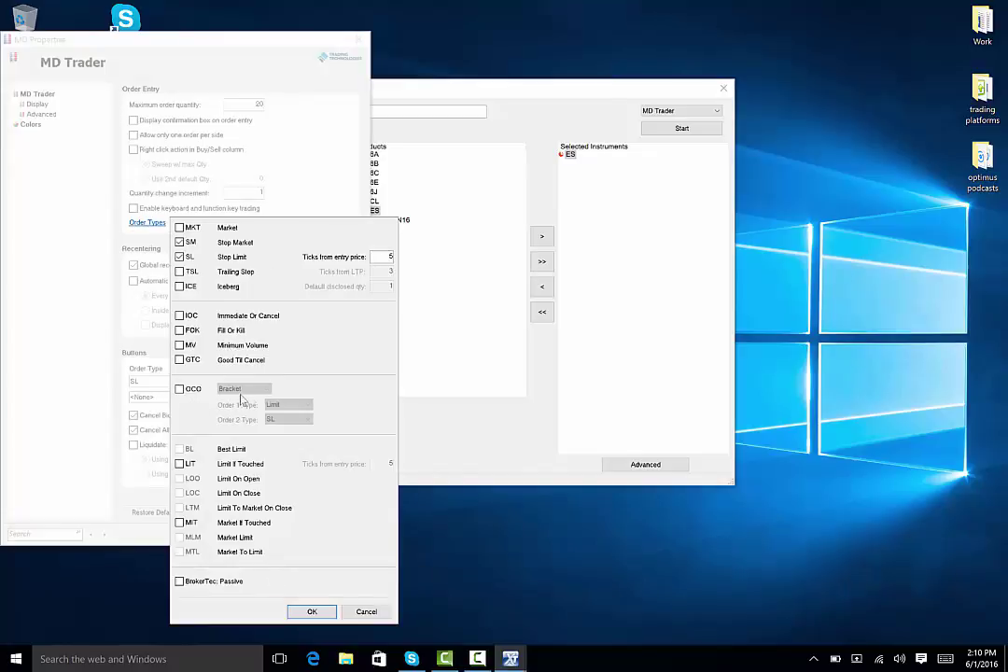
{"action": "left_click", "coordinate": [297, 609]}
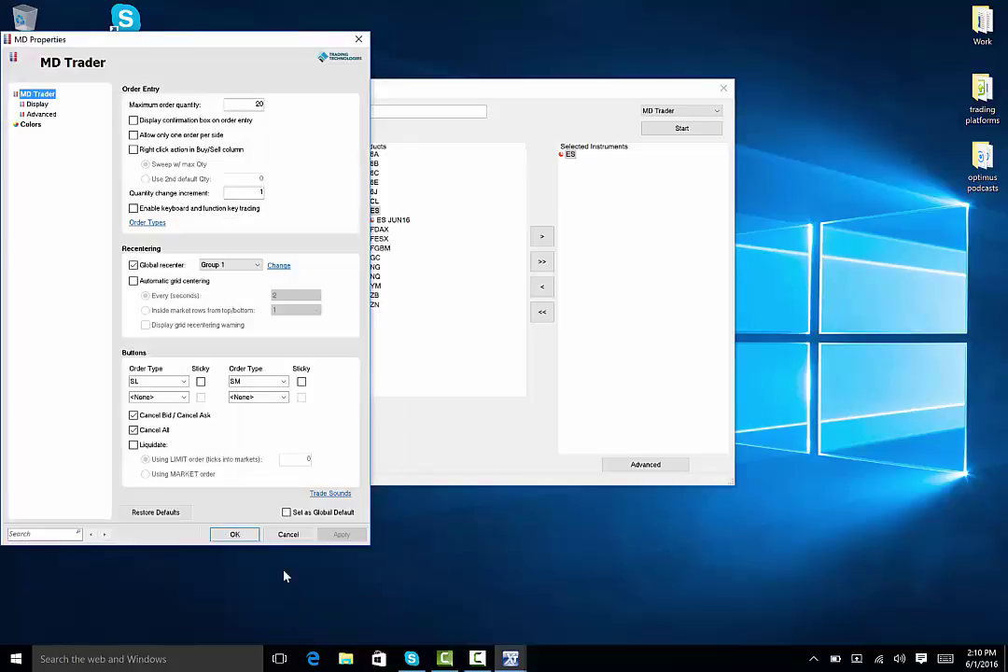
Apply the MD Trader properties, then start X_STUDY from the Window menu
{"action": "left_click", "coordinate": [238, 534]}
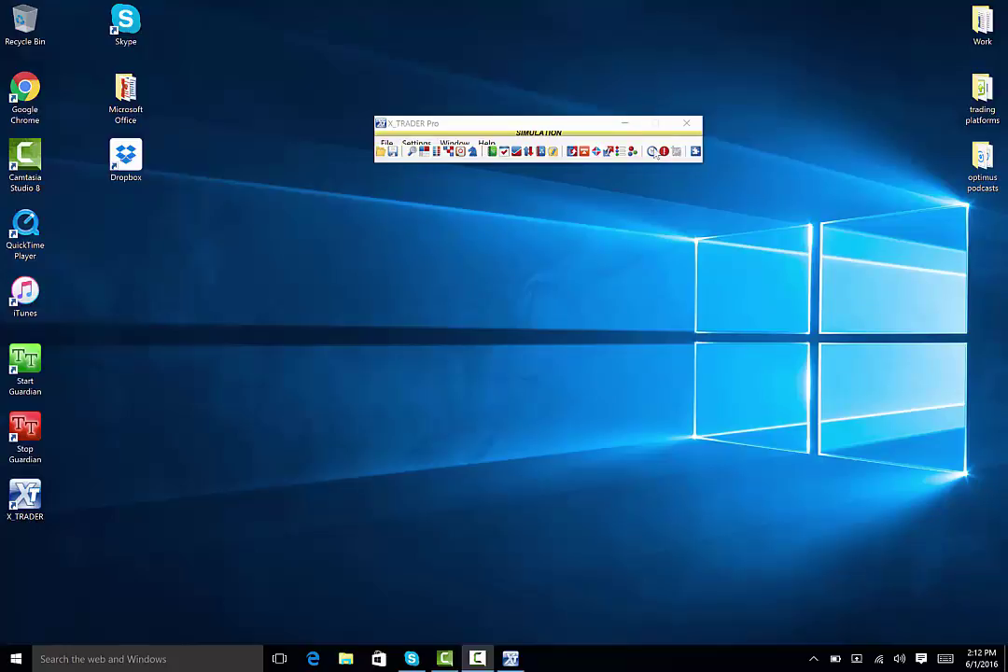
{"action": "left_click", "coordinate": [390, 128]}
{"action": "left_click", "coordinate": [464, 142]}
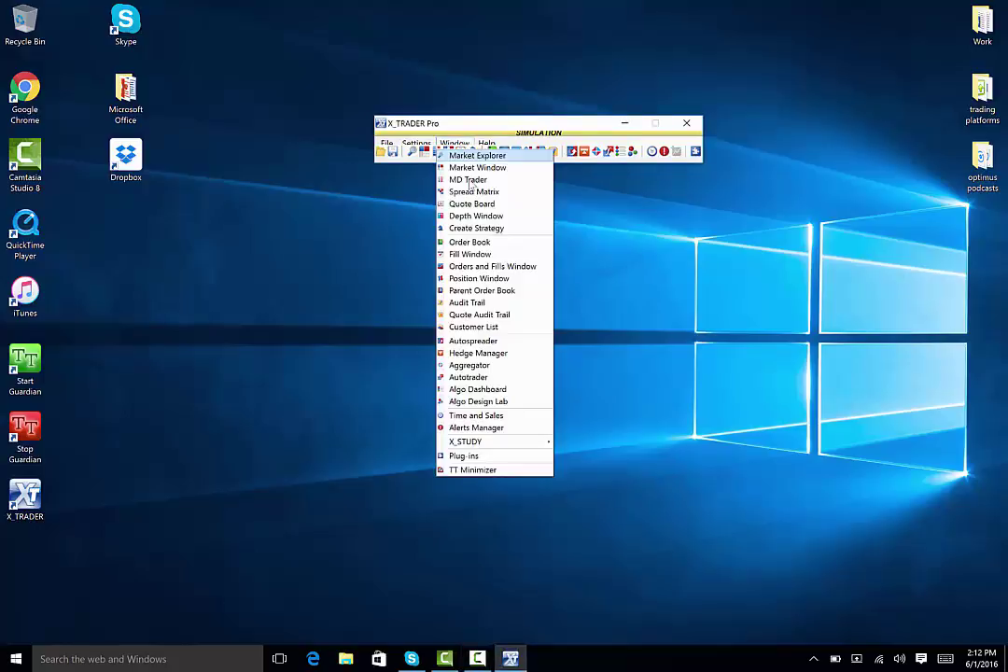
{"action": "mouse_move", "coordinate": [547, 442]}
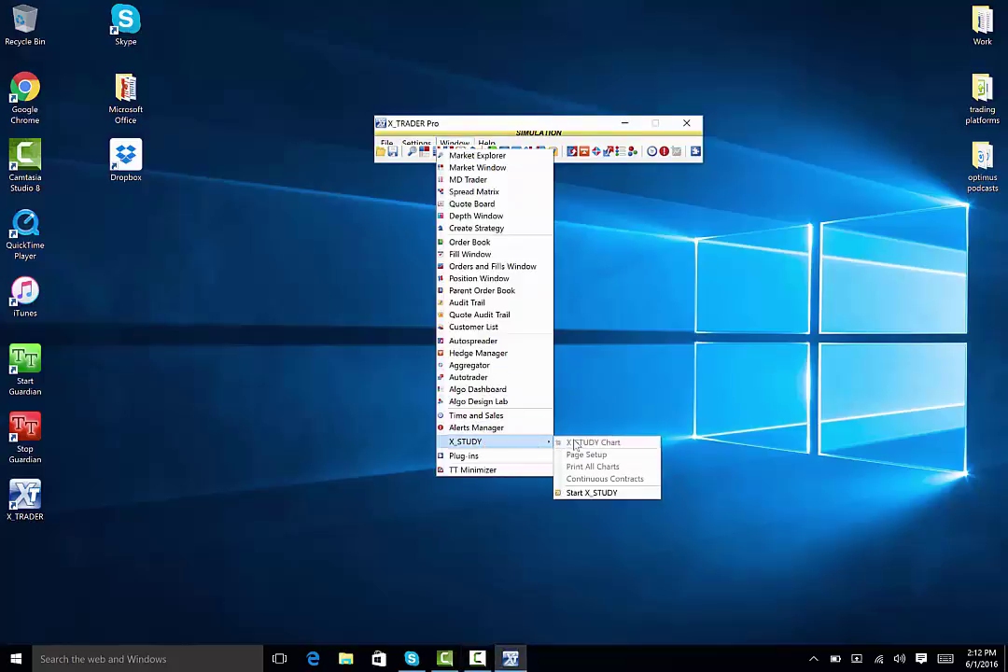
{"action": "left_click", "coordinate": [596, 493]}
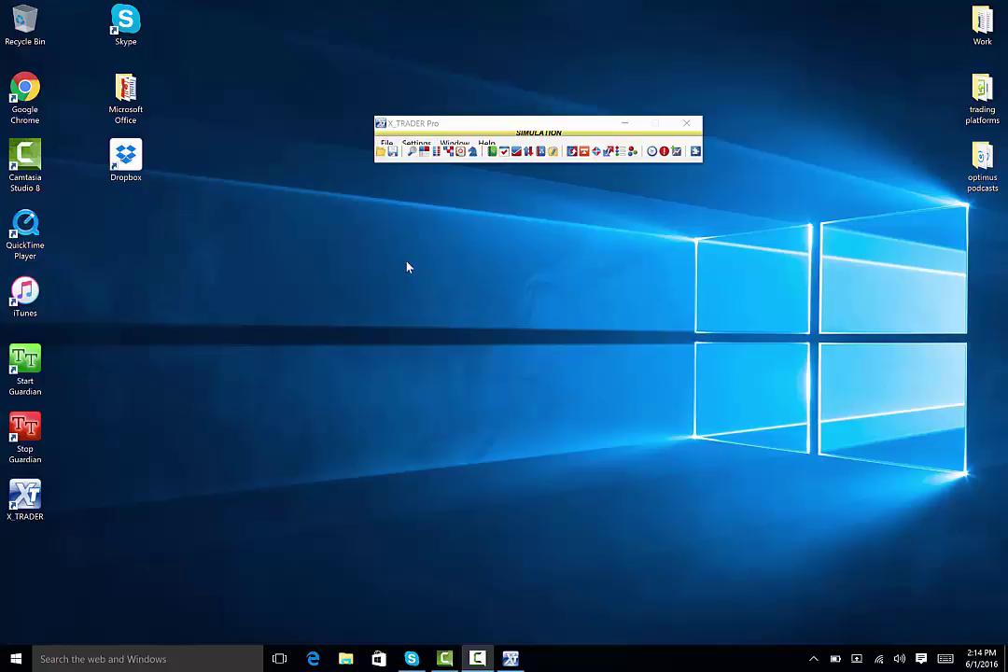
Exit X_TRADER via File > Exit, then stop Guardian with its Stop Guardian shortcut
{"action": "left_click", "coordinate": [387, 143]}
{"action": "left_click", "coordinate": [400, 220]}
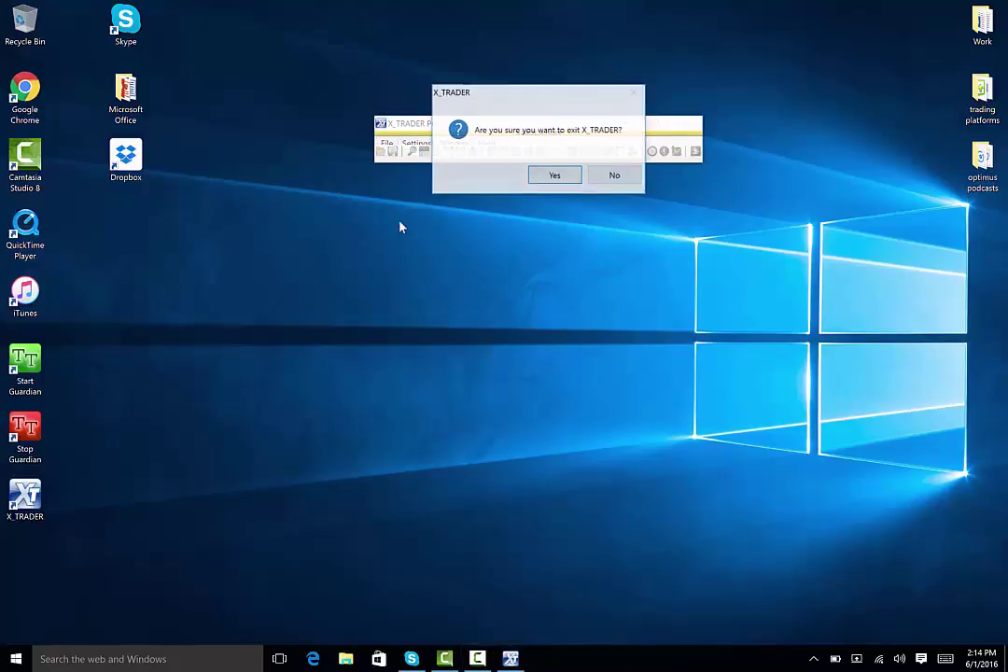
{"action": "left_click", "coordinate": [549, 177]}
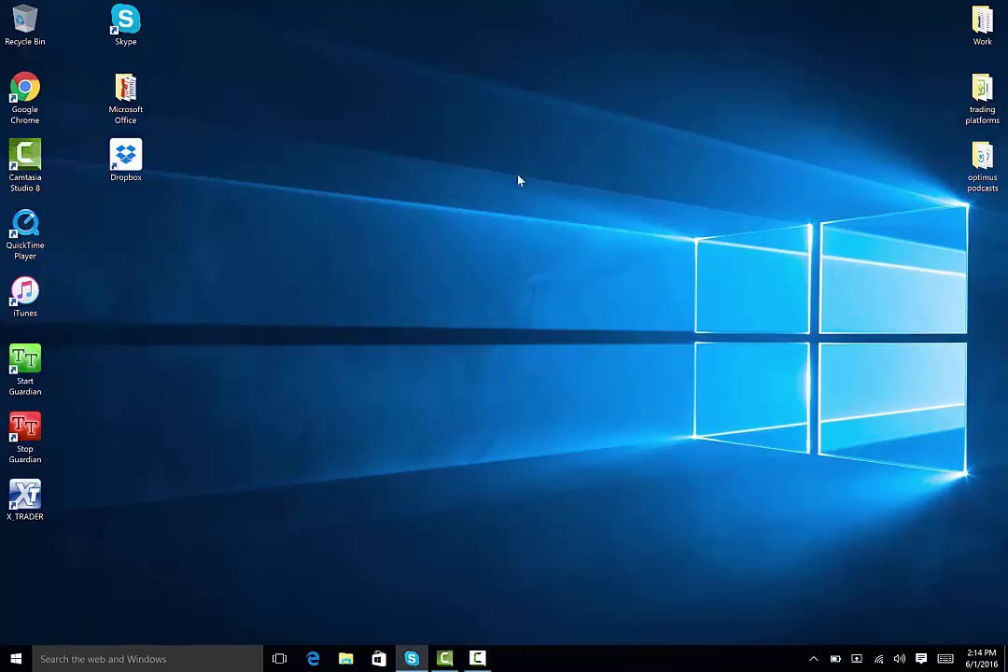
{"action": "double_click", "coordinate": [28, 432]}
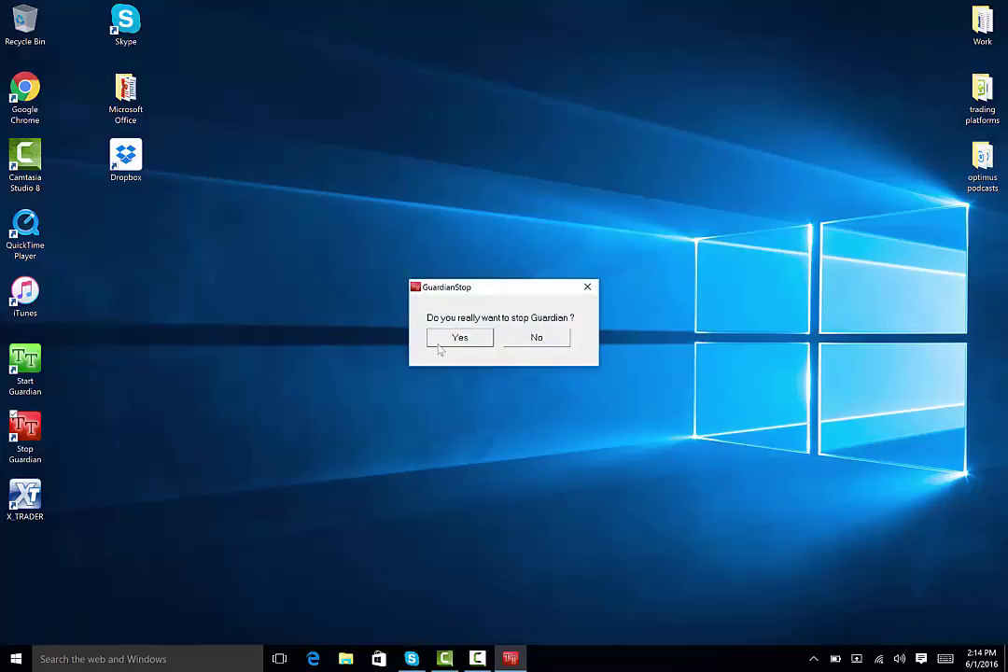
{"action": "left_click", "coordinate": [444, 346]}
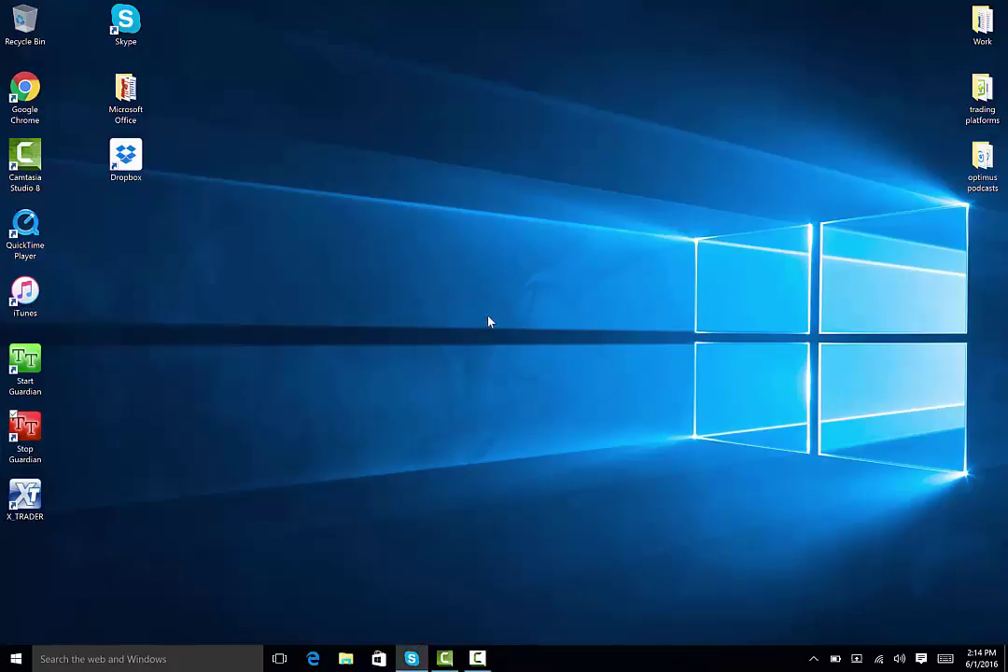